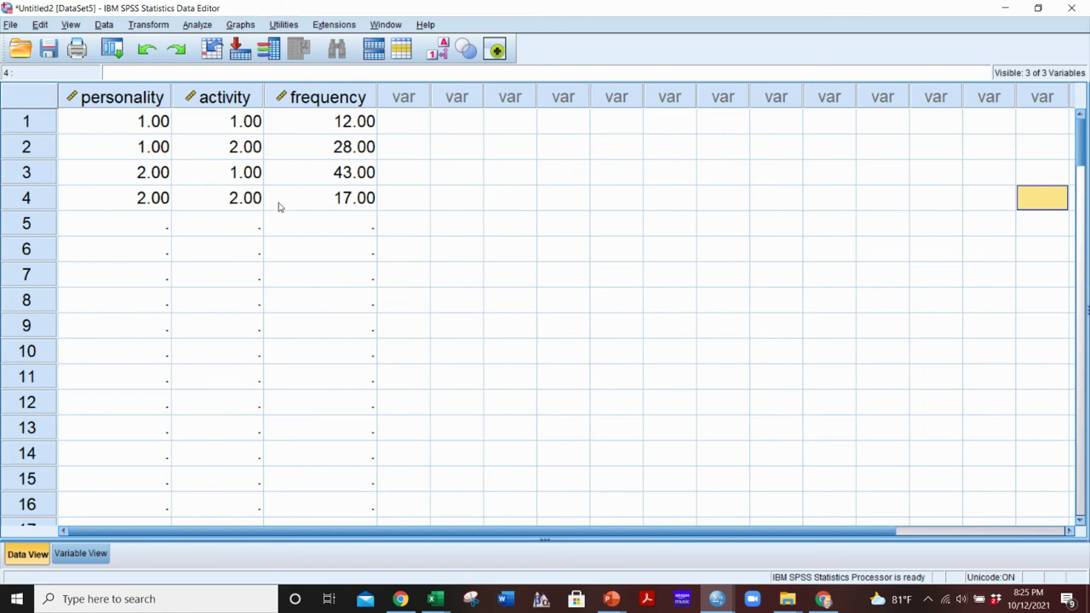
# Weight the cases by the frequency variable and put away the output viewer.
pyautogui.click(106, 25)
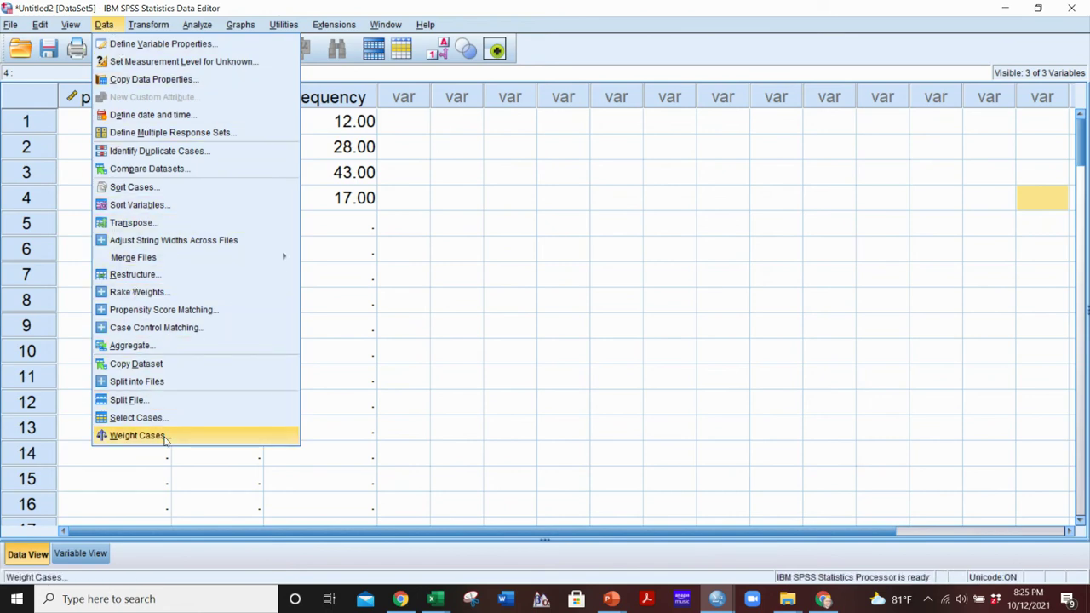
pyautogui.click(136, 435)
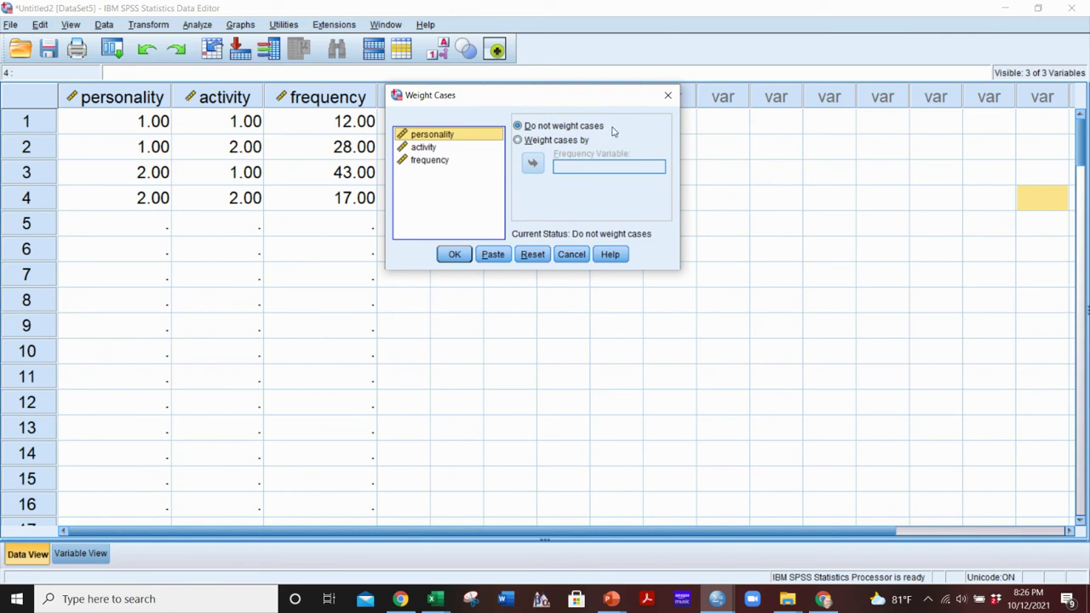
pyautogui.click(518, 140)
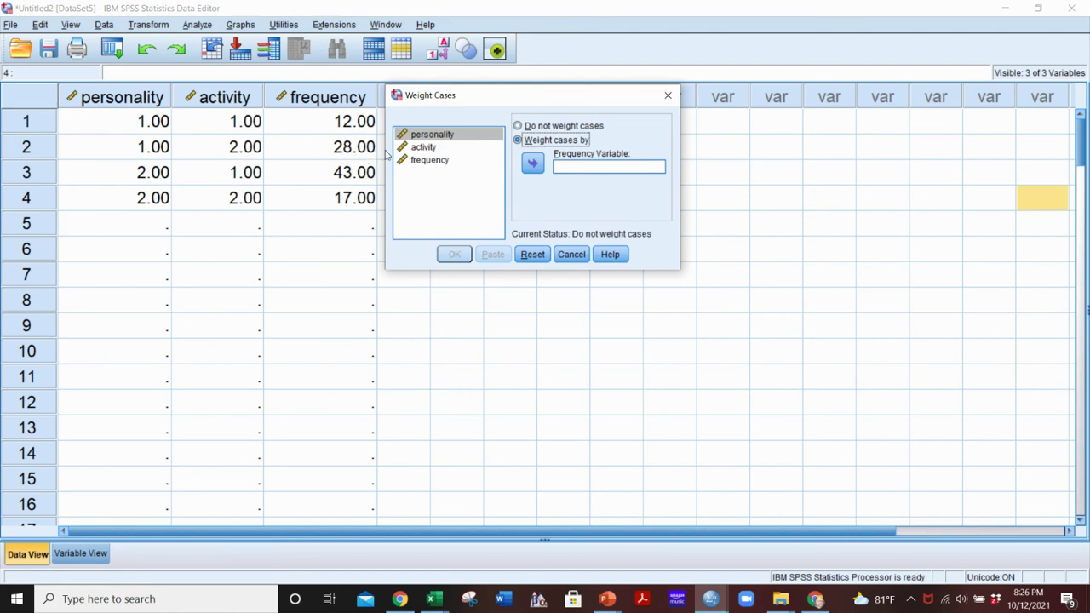
pyautogui.click(422, 161)
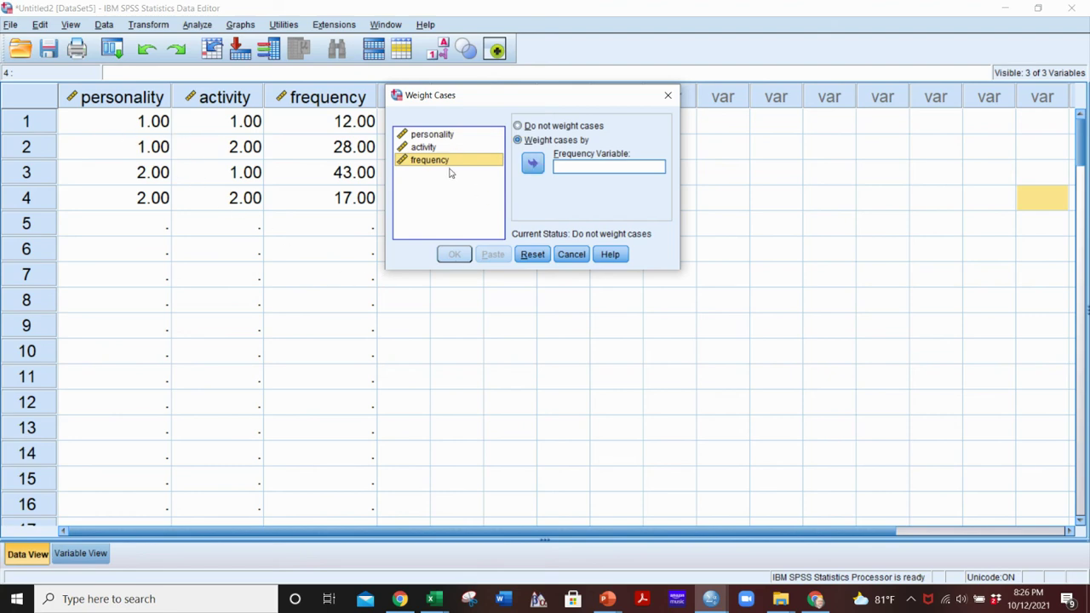
pyautogui.click(533, 162)
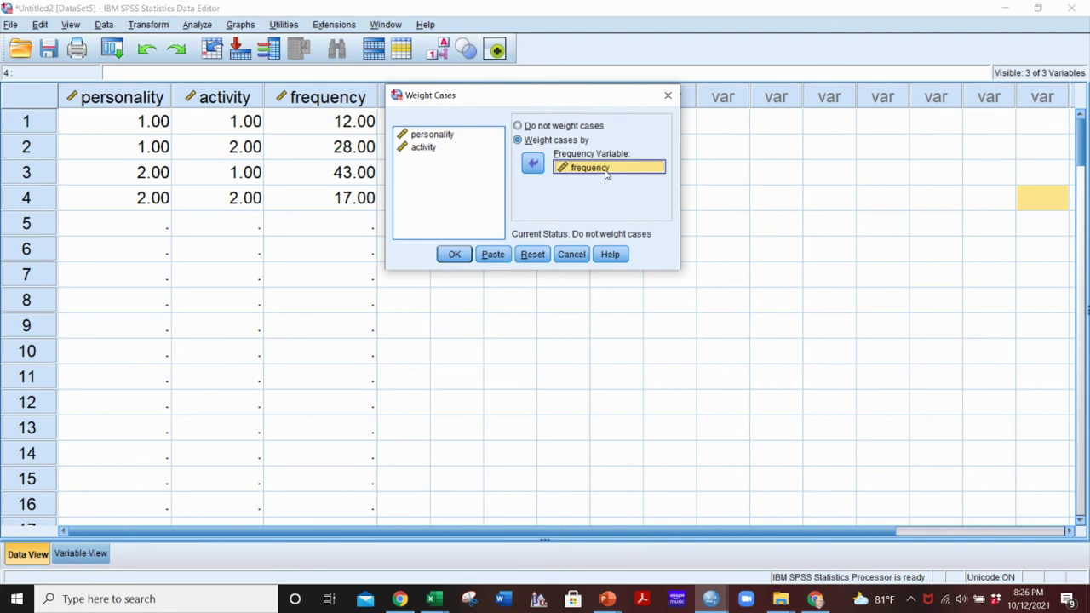
pyautogui.click(454, 253)
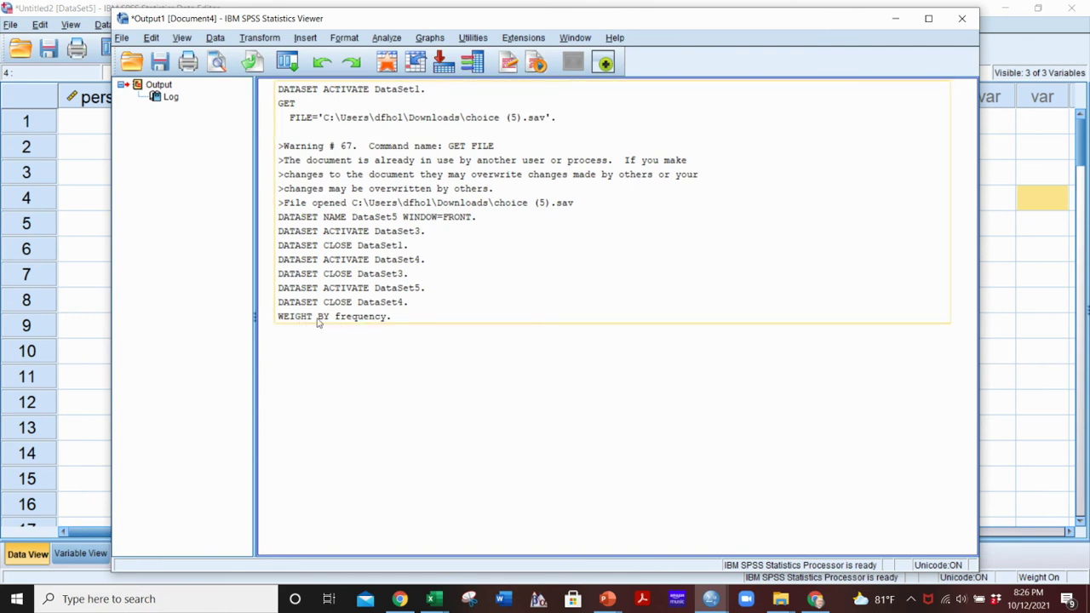
pyautogui.click(894, 19)
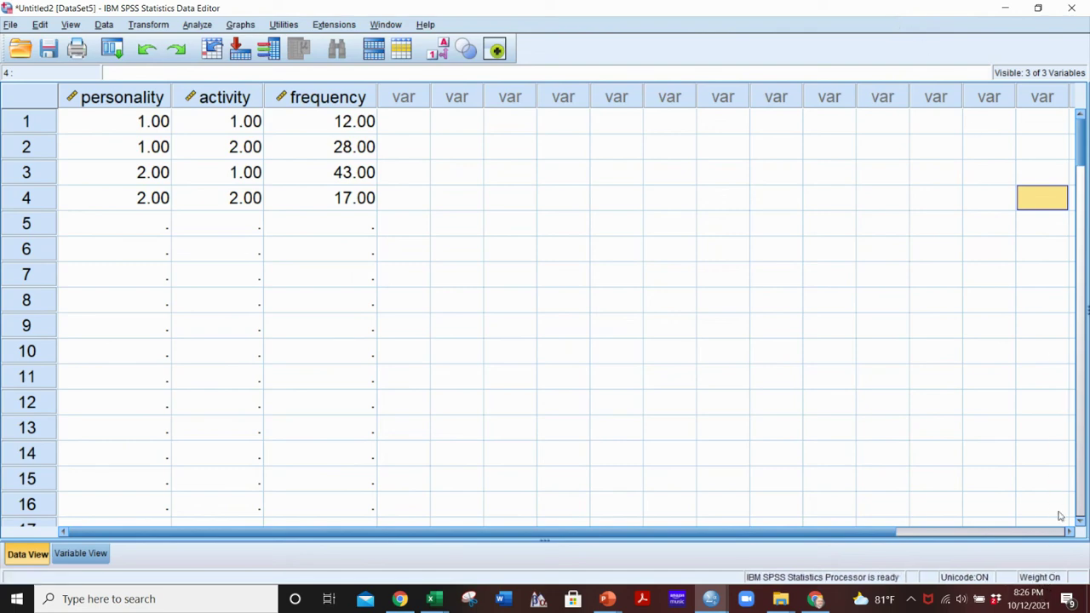
# Restore the maximized Data Editor to a smaller window and resize it so the data rows stay readable.
pyautogui.click(1039, 7)
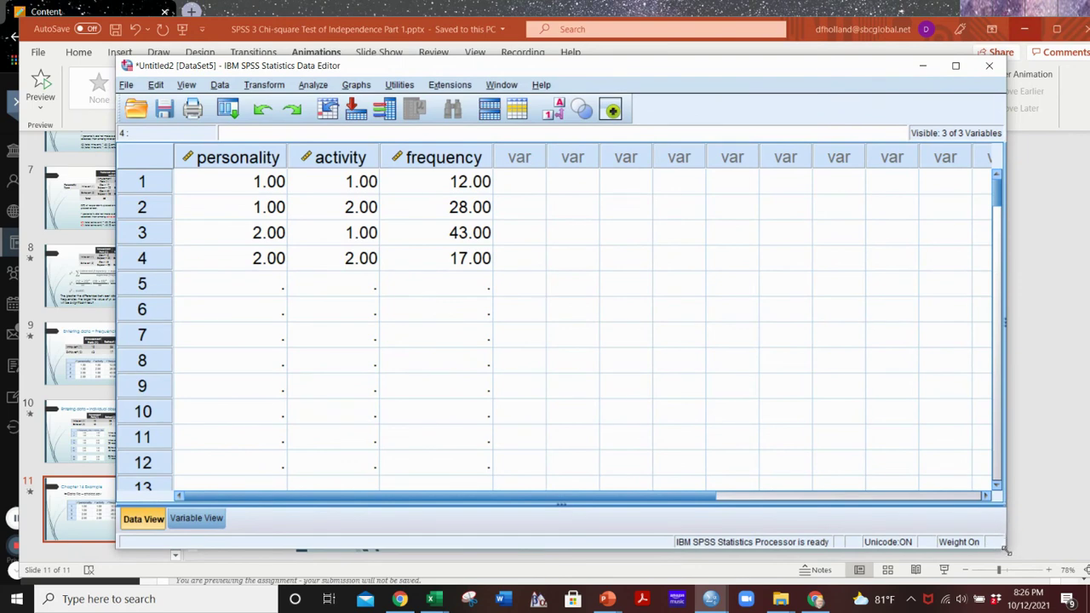
pyautogui.moveTo(1006, 551); pyautogui.dragTo(875, 456)
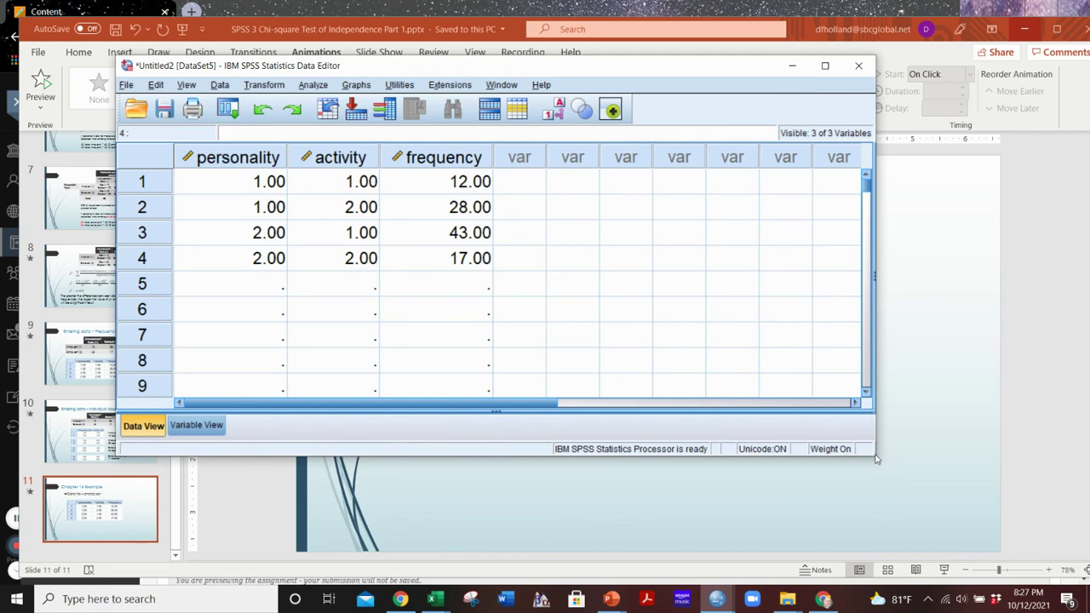
pyautogui.moveTo(871, 456); pyautogui.dragTo(943, 518)
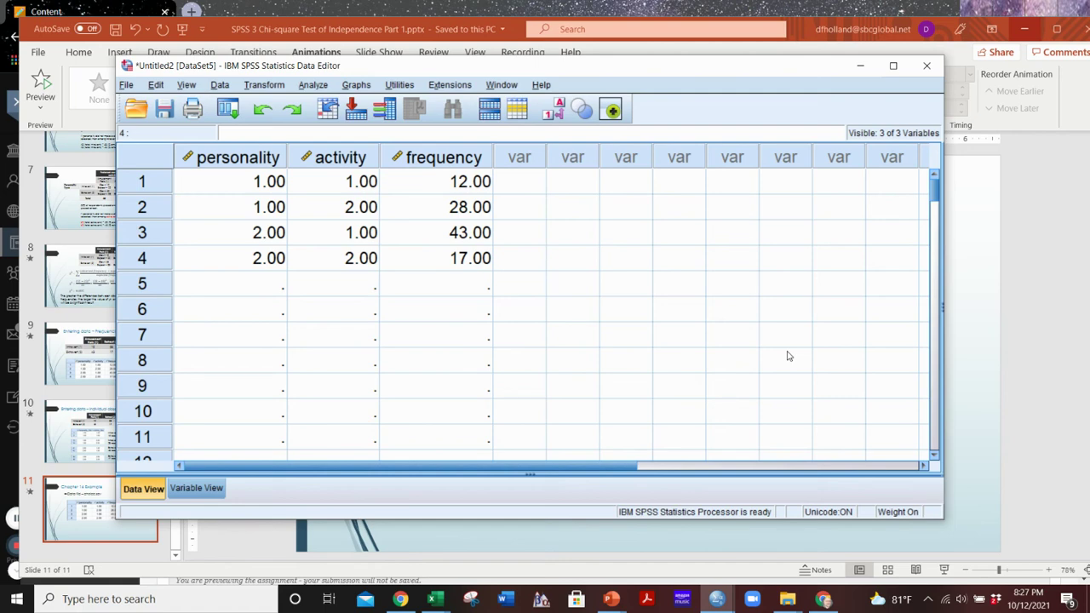
# Set up a Crosstabs analysis with personality as the row variable and activity as the column variable.
pyautogui.click(312, 86)
pyautogui.moveTo(359, 127)
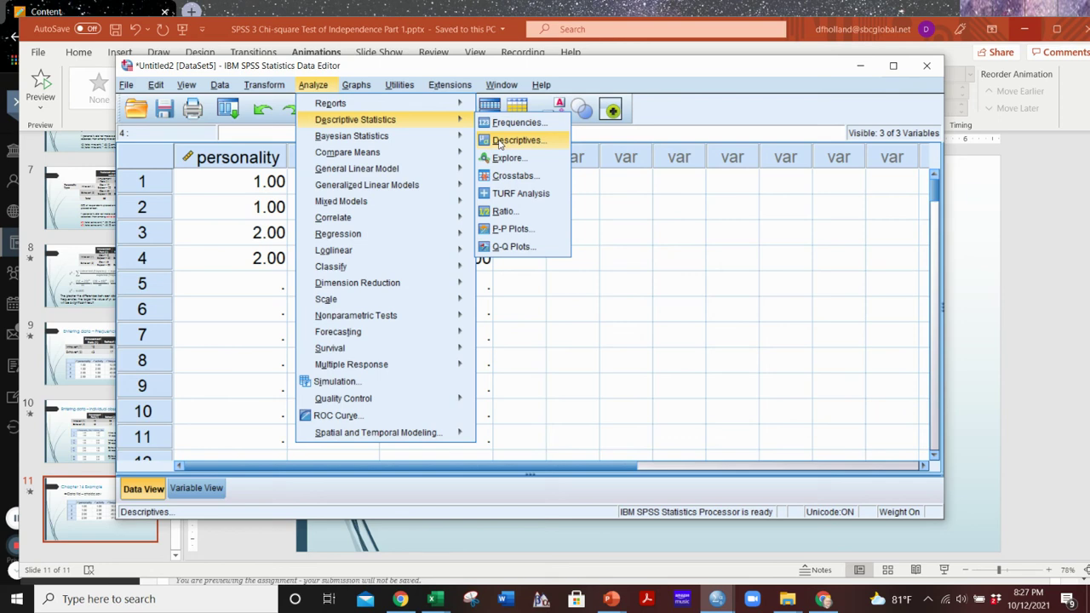
pyautogui.click(511, 176)
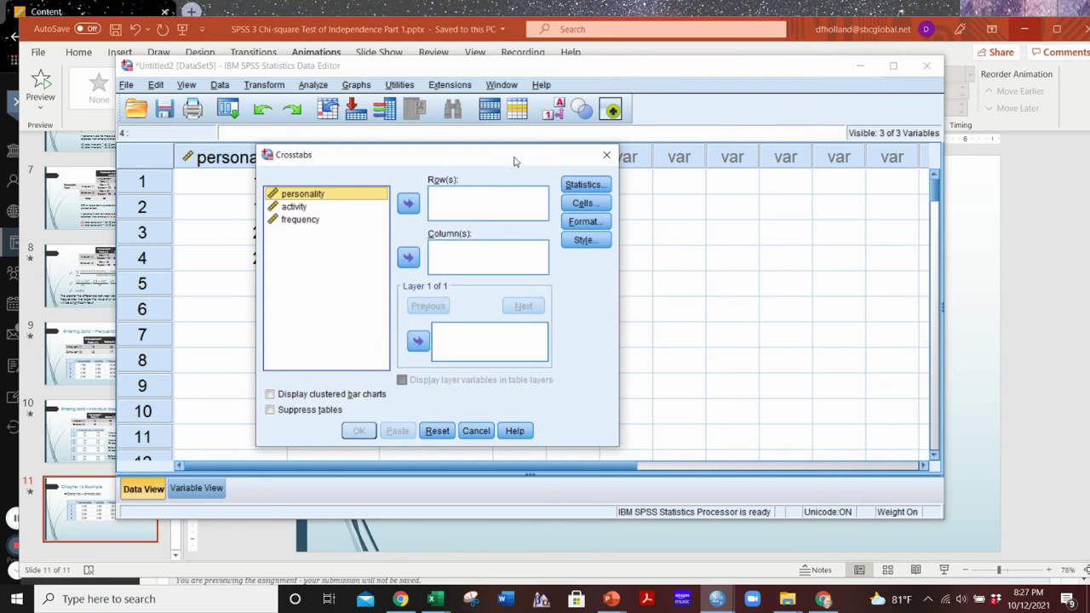
pyautogui.moveTo(514, 160); pyautogui.dragTo(488, 94)
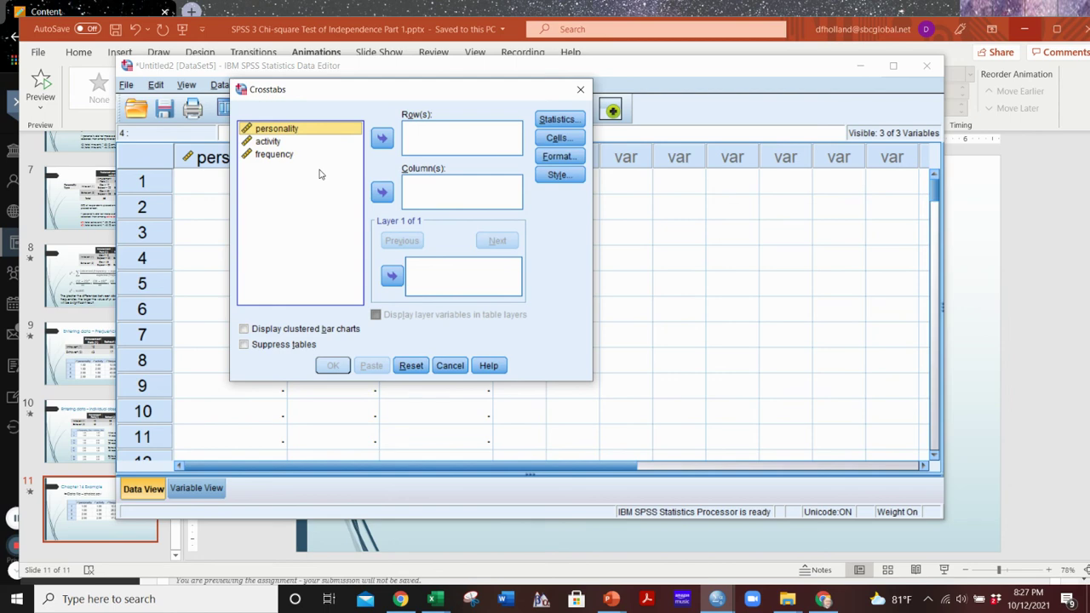
pyautogui.click(383, 139)
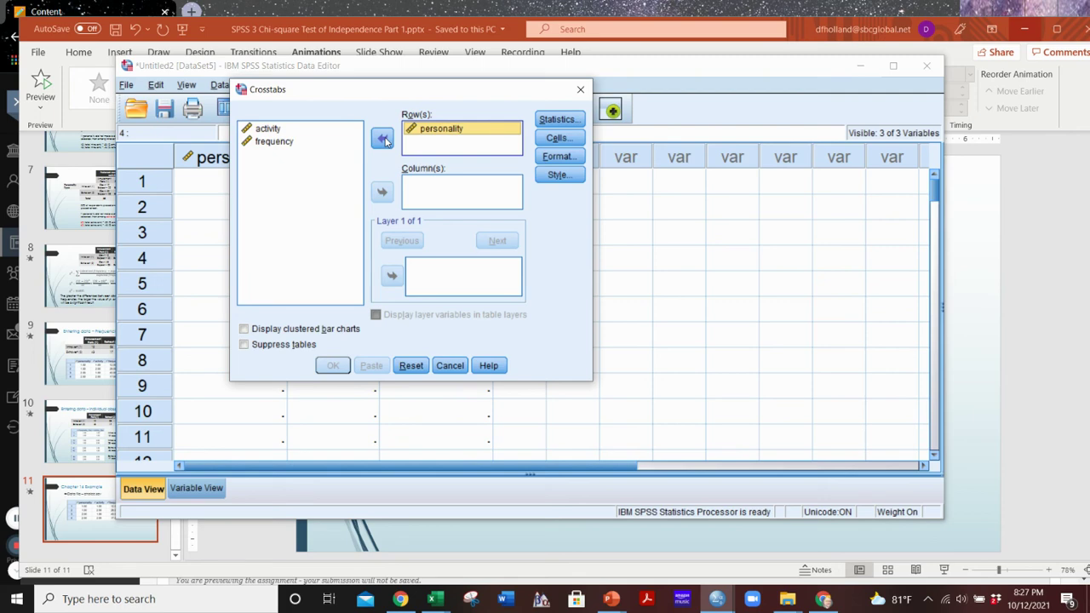
pyautogui.click(275, 129)
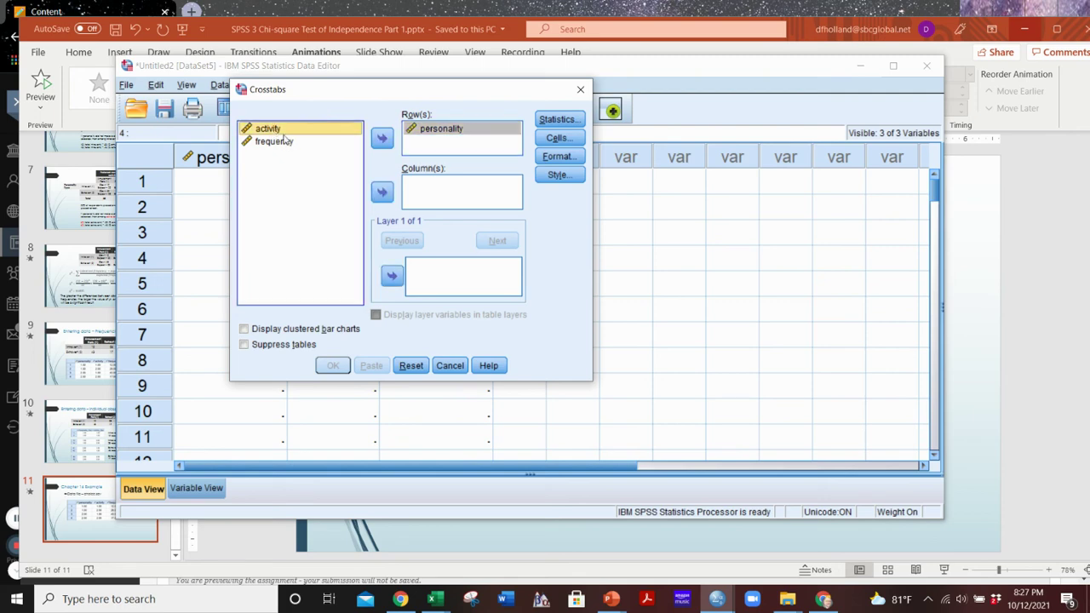
pyautogui.click(381, 194)
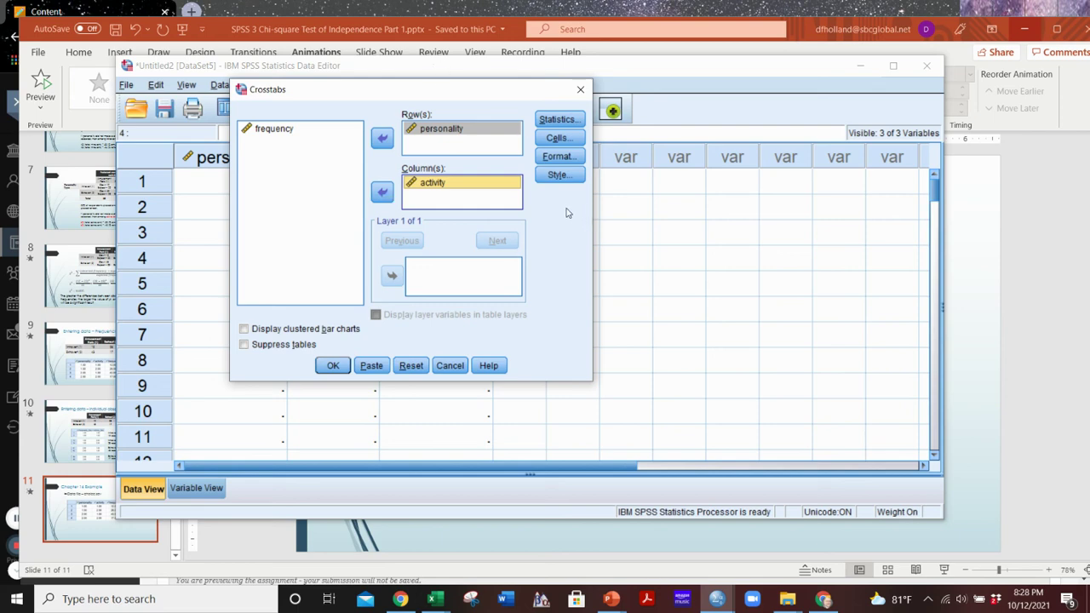
# Include the Chi-square and Phi and Cramer's V statistics in the crosstabs analysis.
pyautogui.click(558, 120)
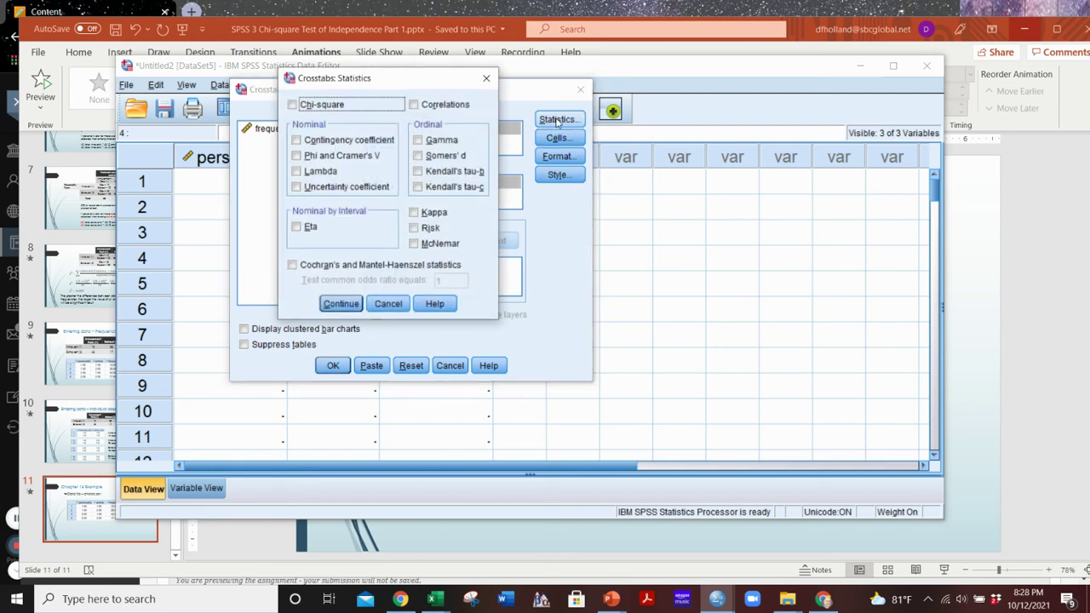
pyautogui.click(292, 106)
pyautogui.click(298, 157)
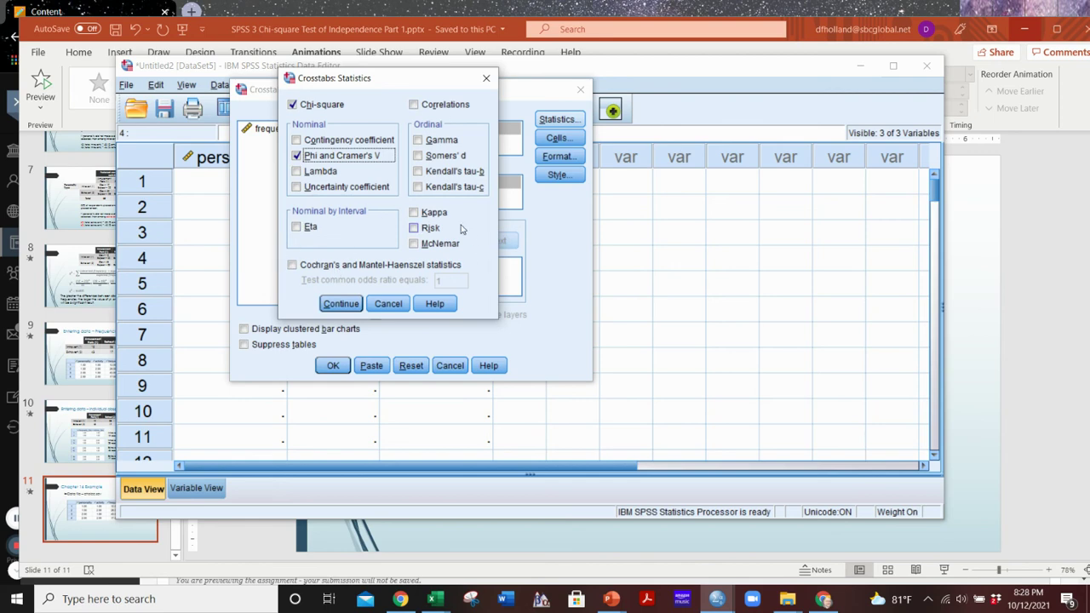
pyautogui.click(340, 304)
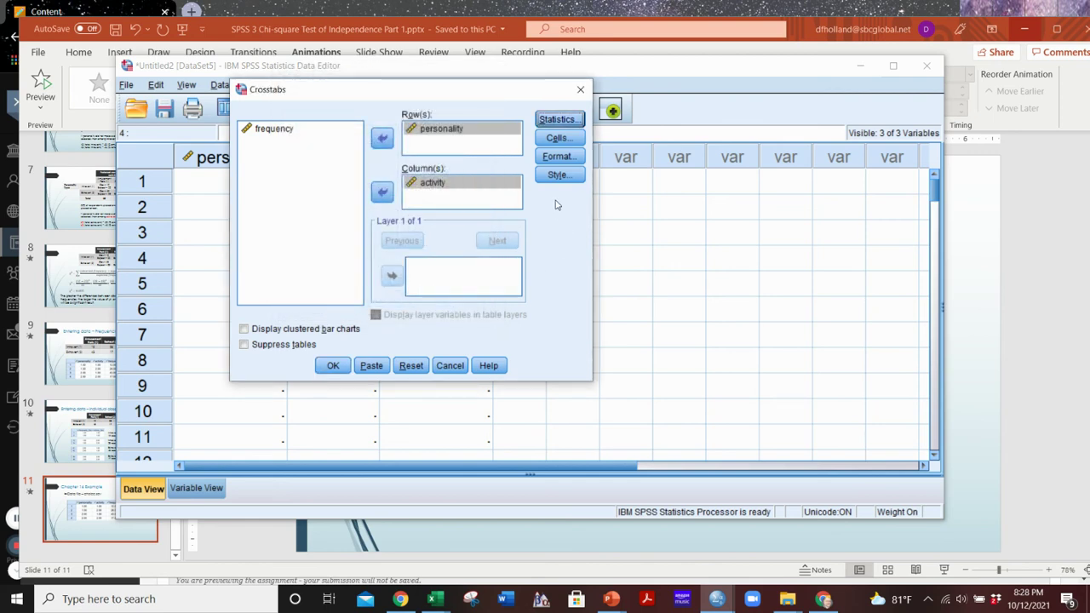
# Add expected counts and row percentages to the crosstab cells and run the analysis.
pyautogui.click(555, 139)
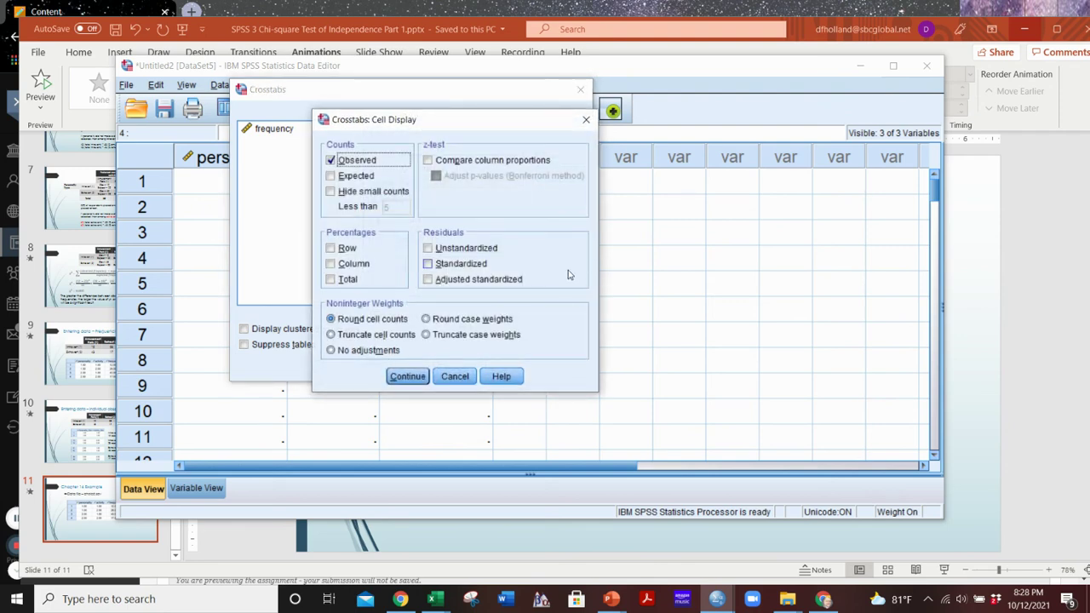
pyautogui.click(330, 177)
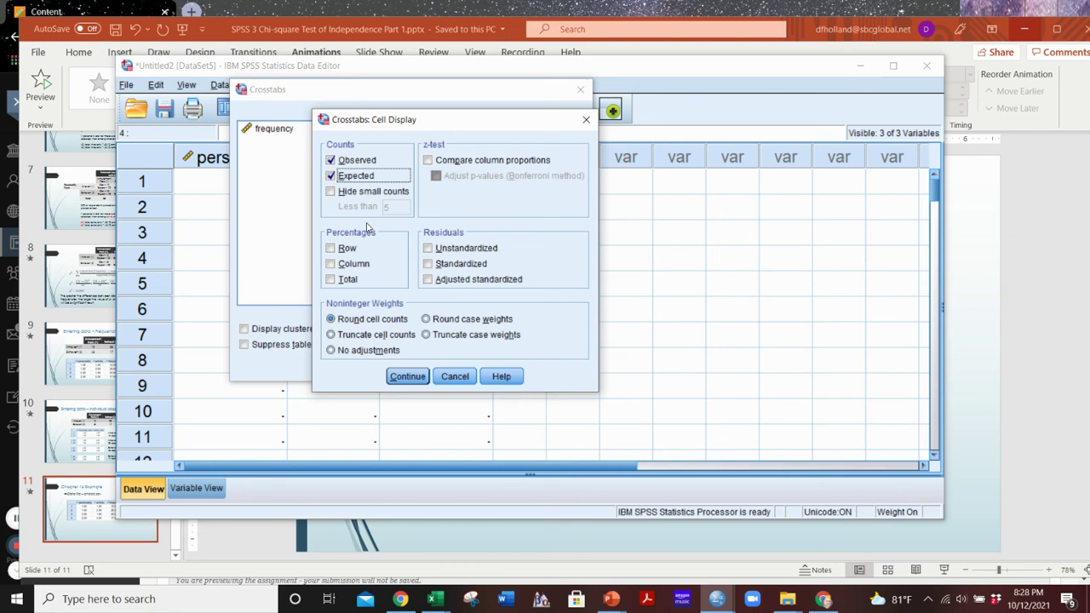
pyautogui.click(332, 250)
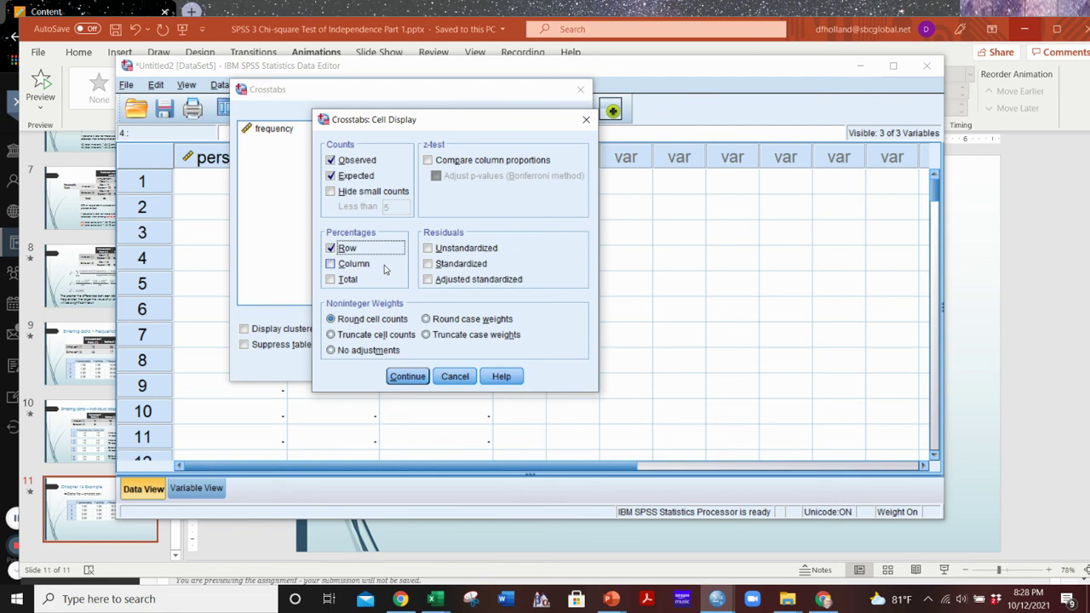
pyautogui.click(407, 376)
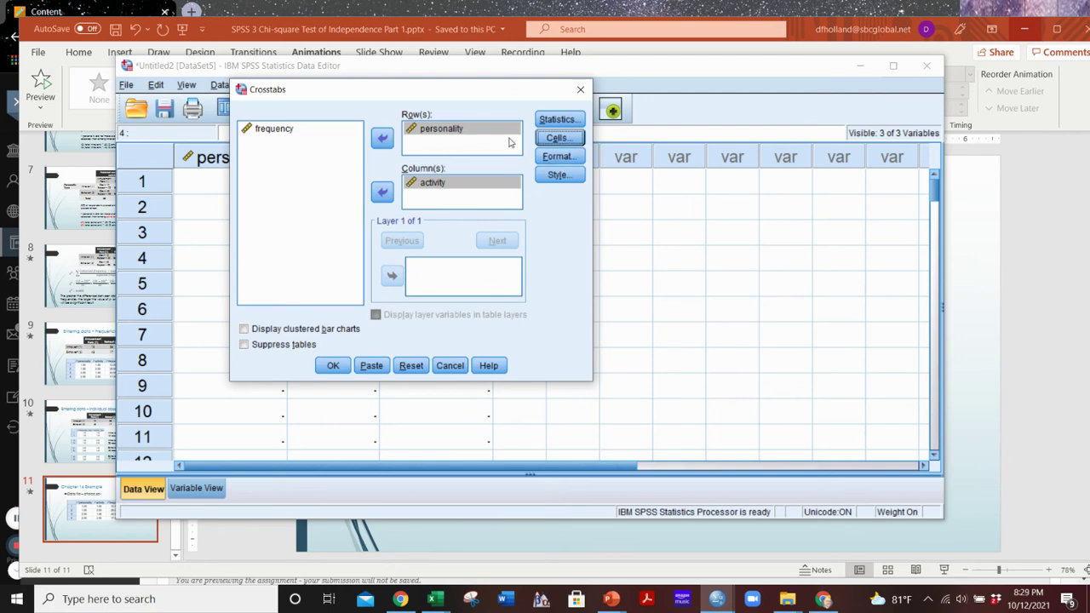
pyautogui.click(332, 365)
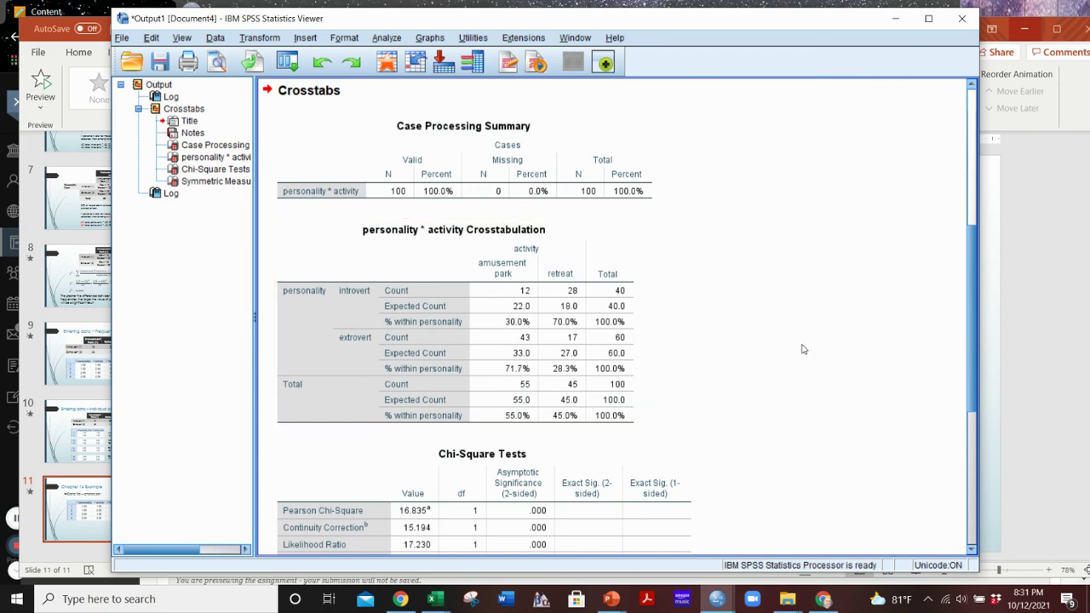
# Examine the Chi-Square Tests and Symmetric Measures tables, and return to the beginning of the Crosstabs output.
pyautogui.scroll(-5, 863, 339)
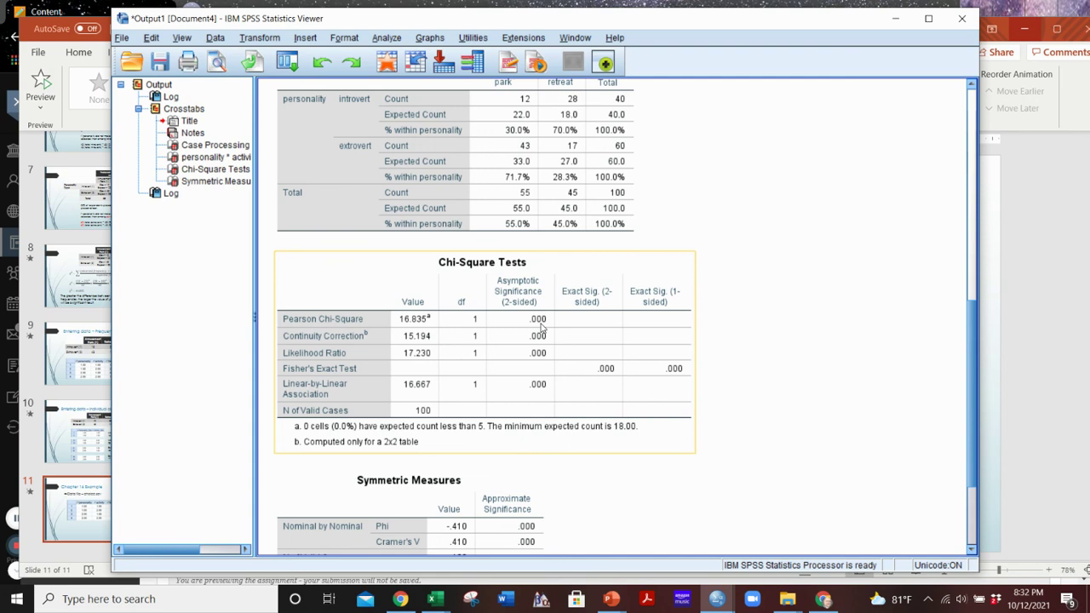
pyautogui.click(729, 317)
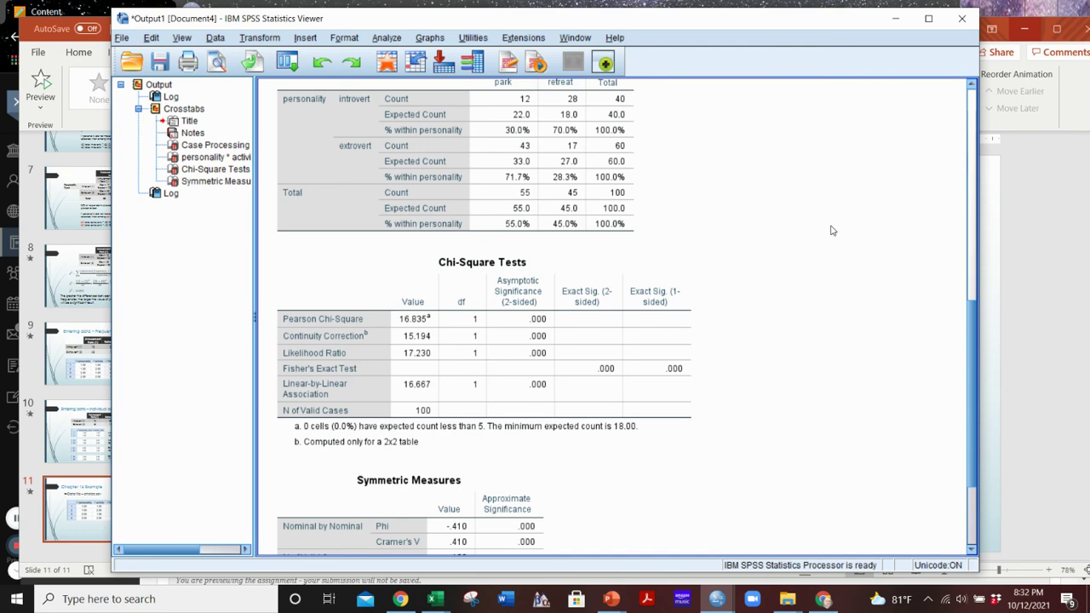
pyautogui.scroll(-3, 833, 230)
pyautogui.click(487, 421)
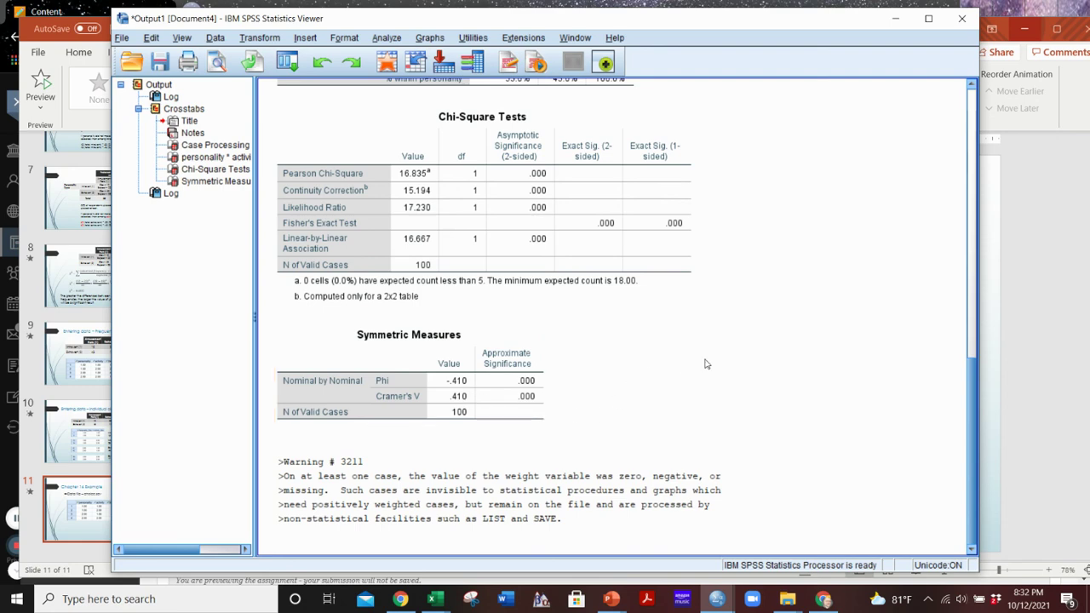
pyautogui.scroll(9, 807, 265)
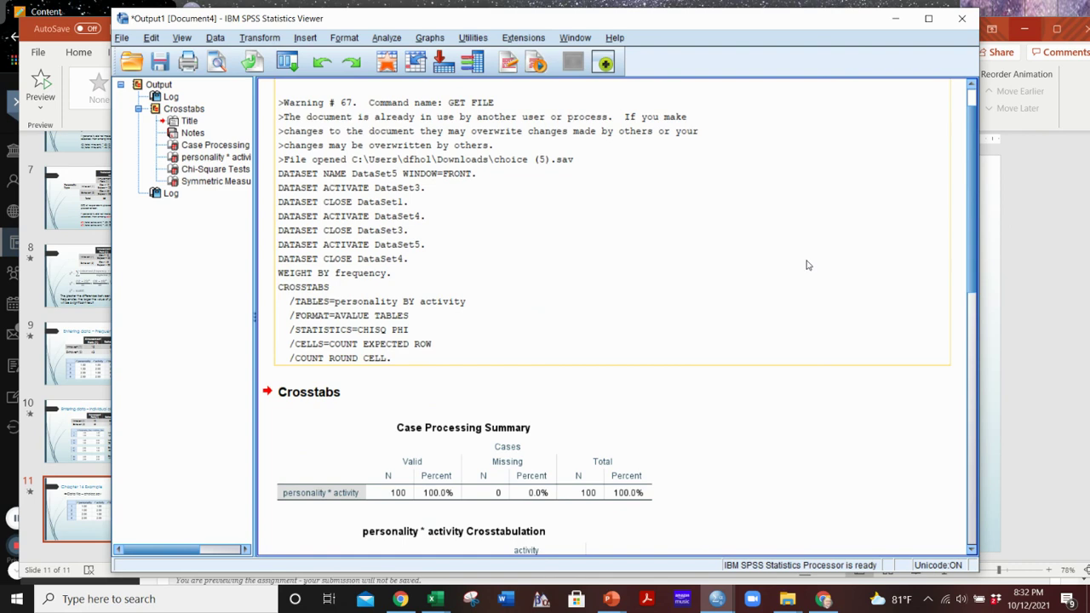
# Put away the output viewer and switch to the Blackboard assignment page in Chrome.
pyautogui.click(897, 17)
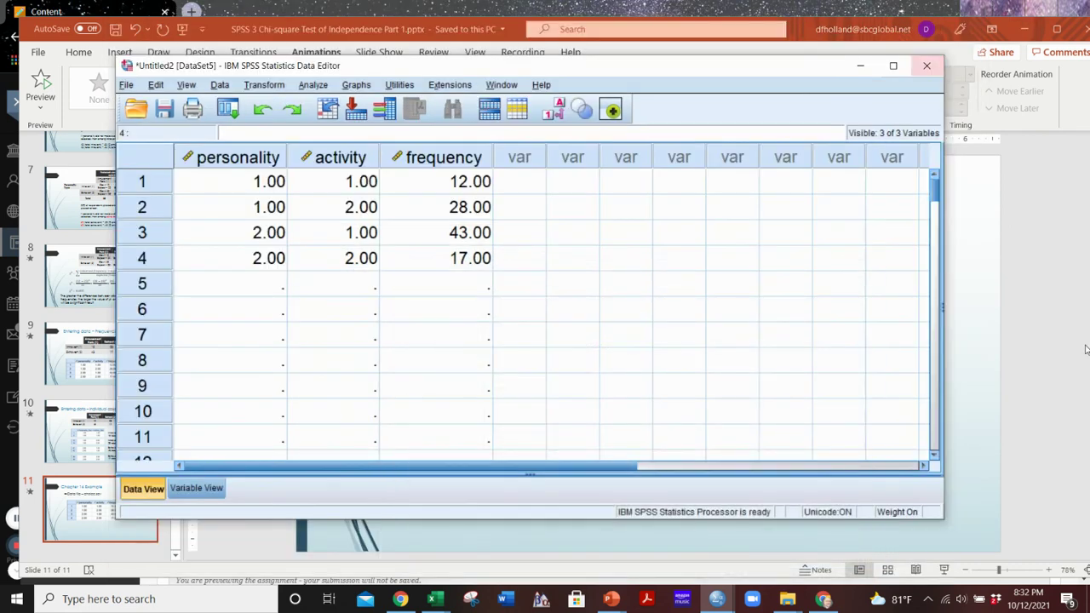
pyautogui.click(823, 599)
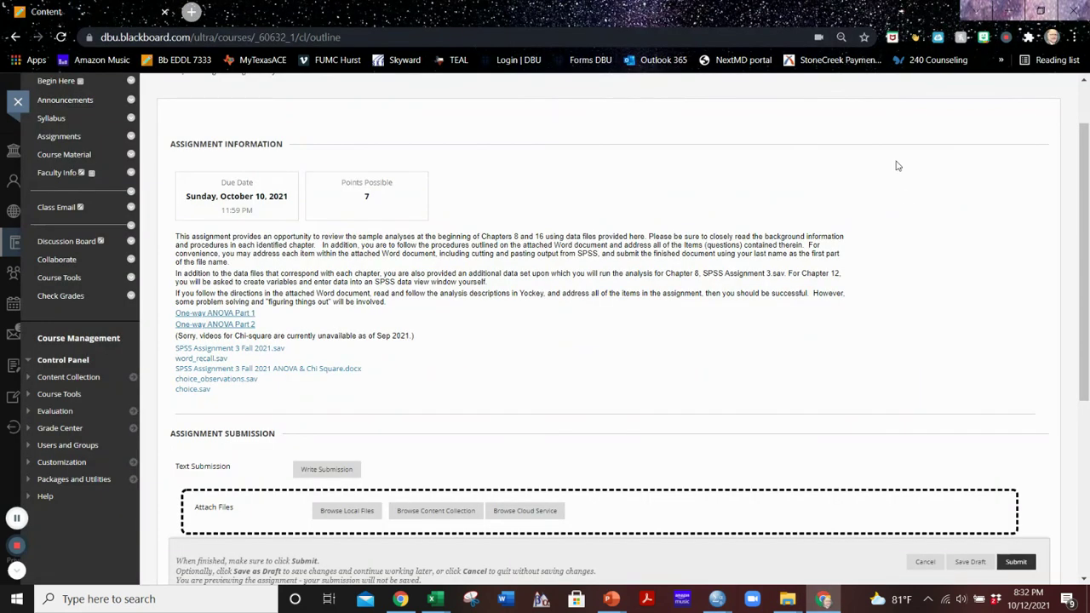